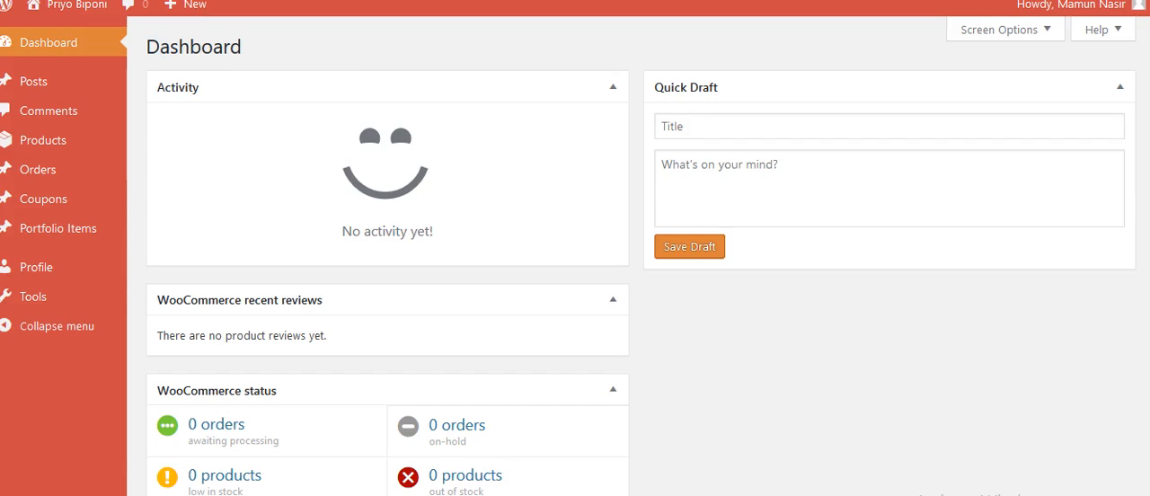
Step: Start a new store product and name it "Collar Tshirt"
mouse_move(43, 141)
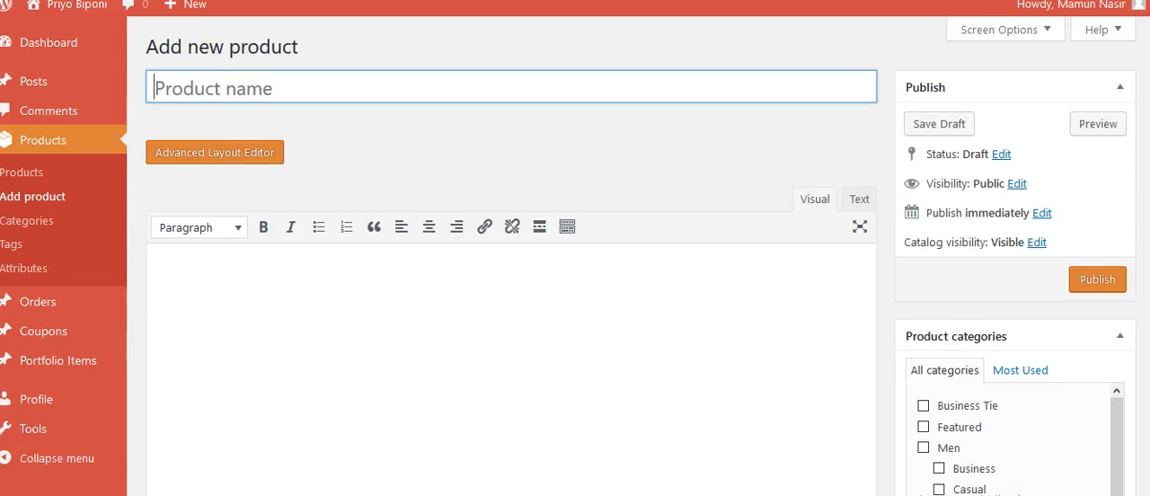
left_click(213, 88)
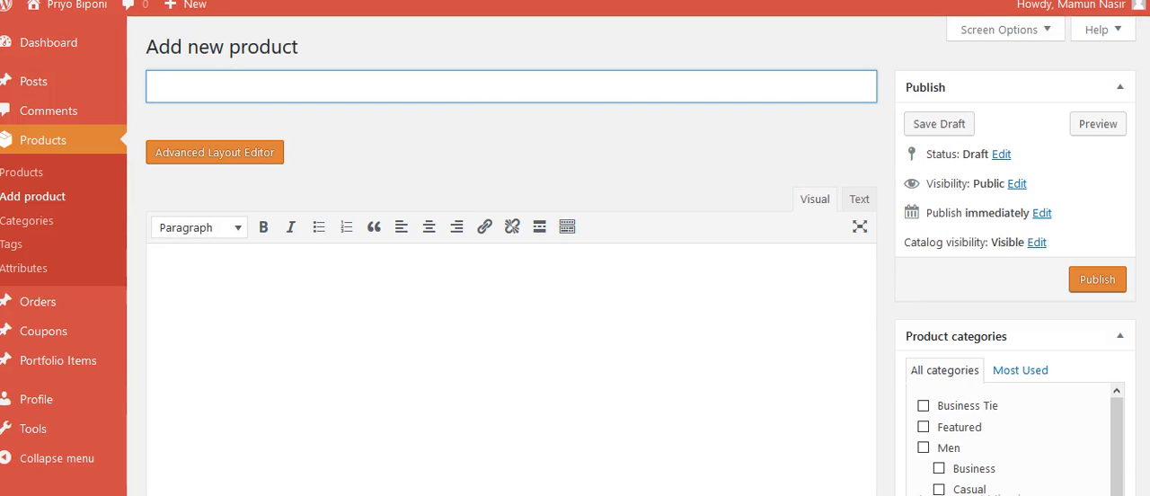
type("Collar T")
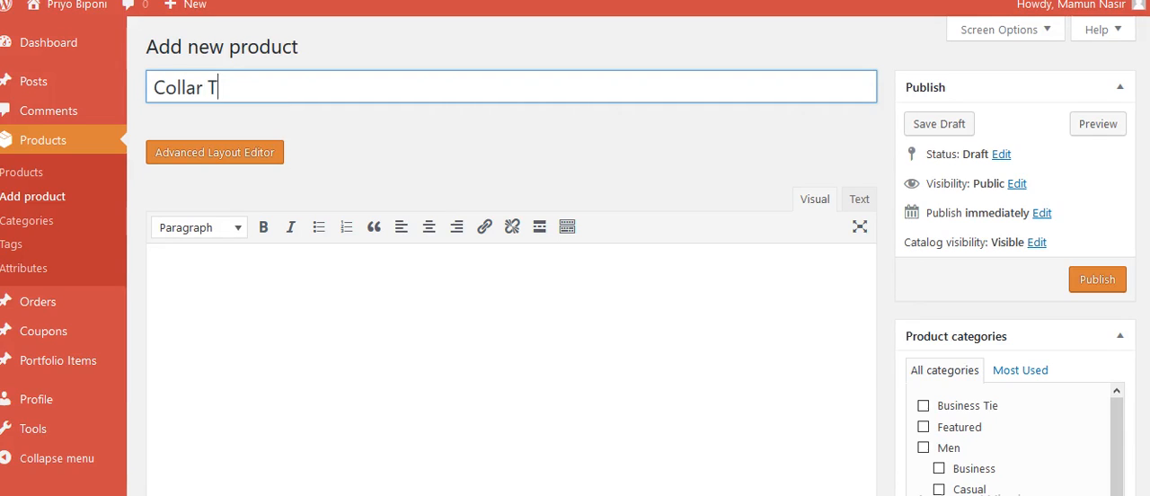
type("shirt")
Step: Write "Product description goes here...." as the product's main description
left_click(154, 275)
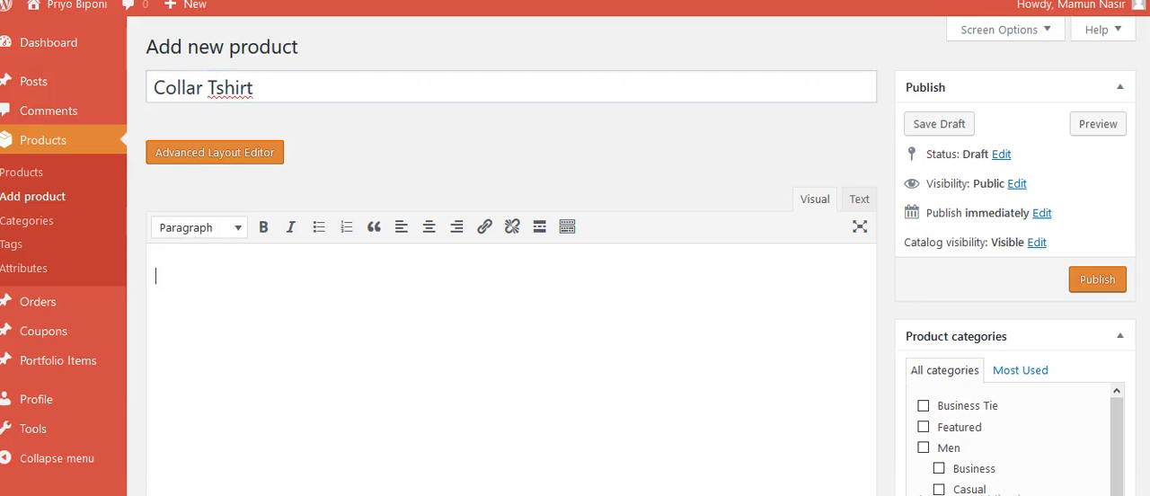
scroll(512, 315, "down", 2)
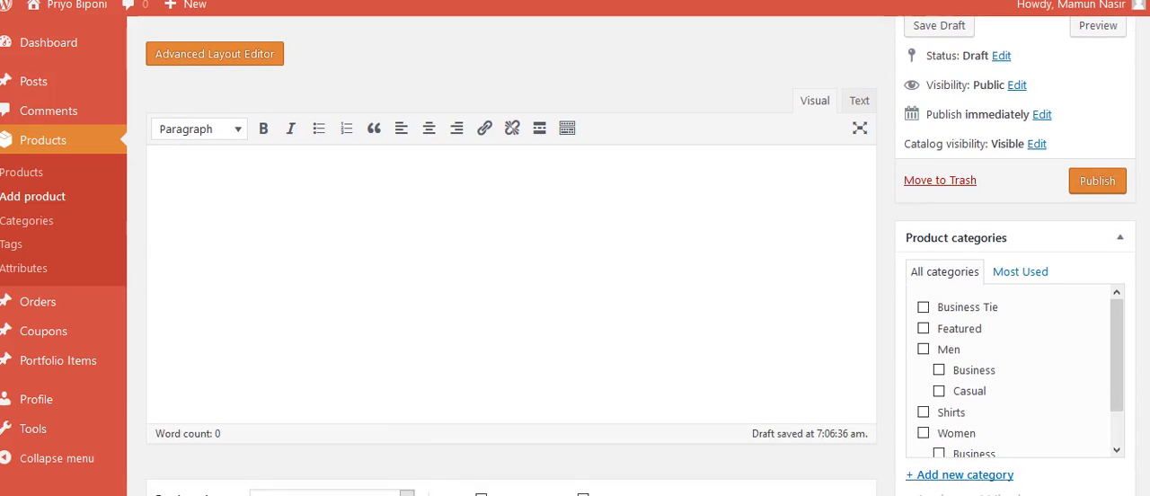
scroll(512, 314, "up", 2)
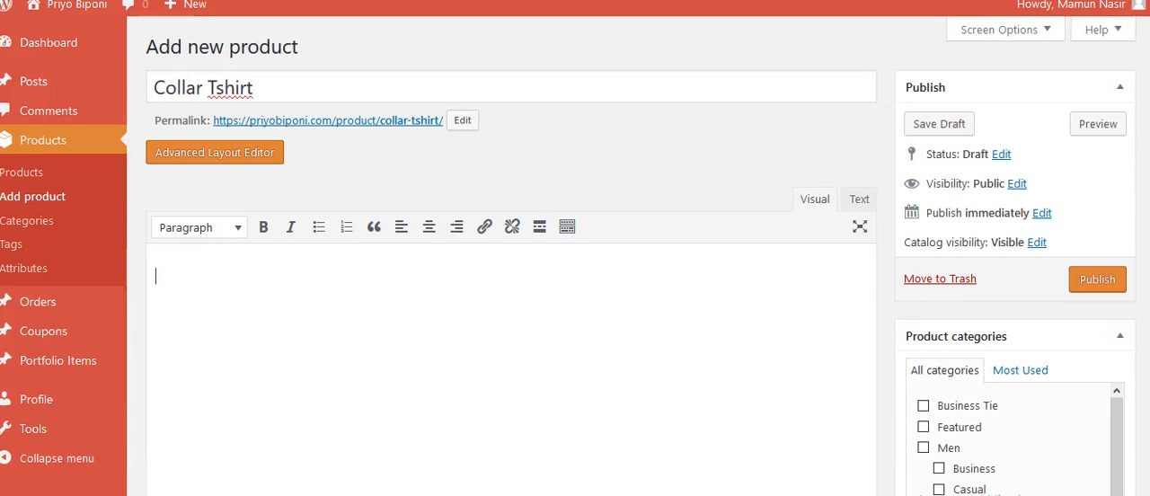
type("Produc")
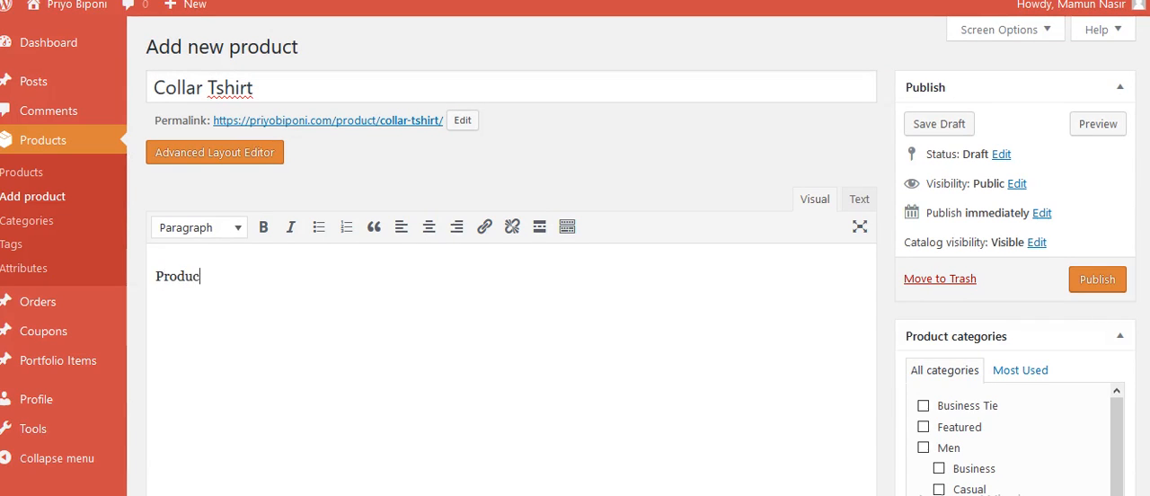
type("t descriptio")
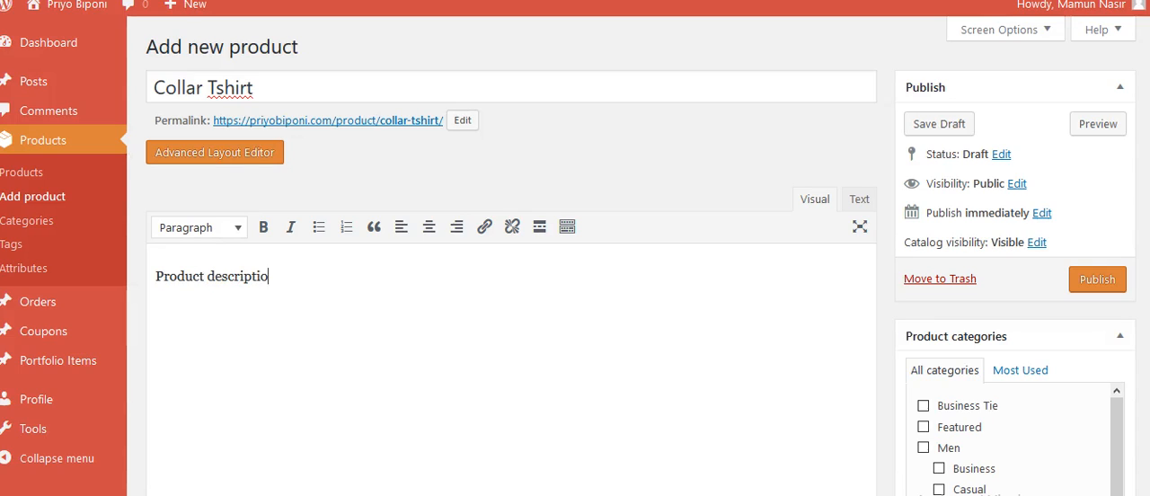
type("n goes here....")
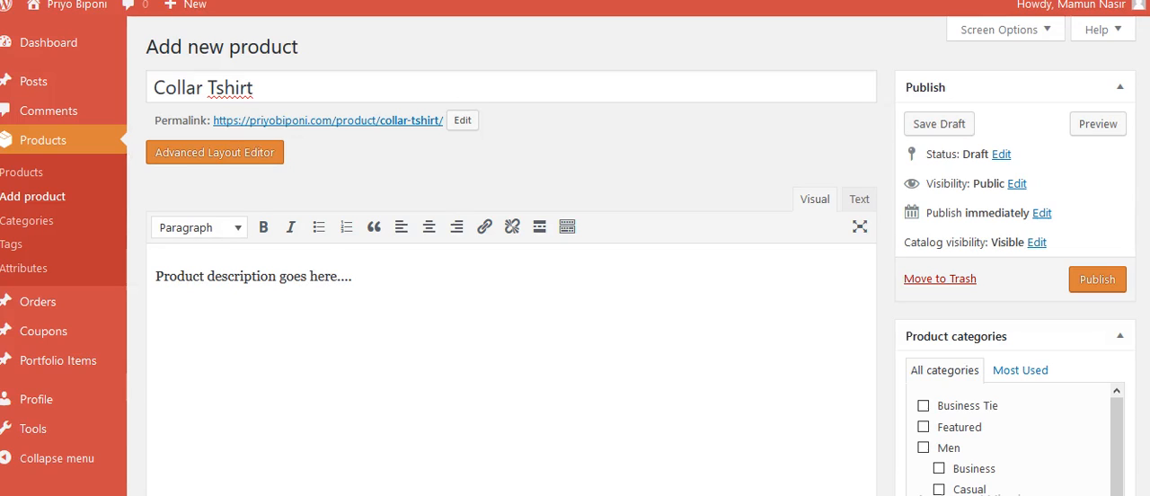
Step: Copy the full text of the main description into the product short description
key("ctrl+a")
key("ctrl+c")
scroll(575, 270, "down", 5)
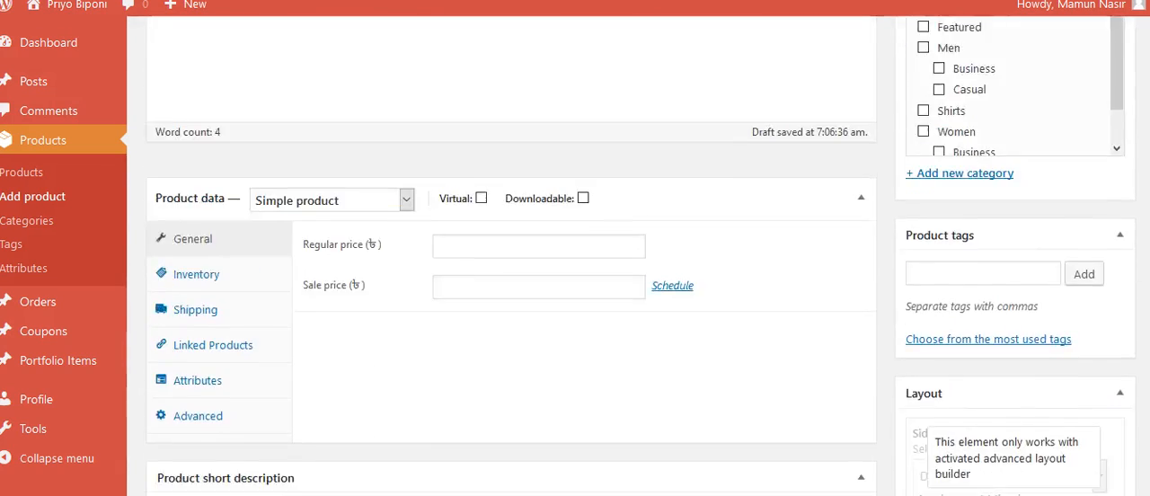
scroll(575, 270, "down", 4)
left_click(168, 196)
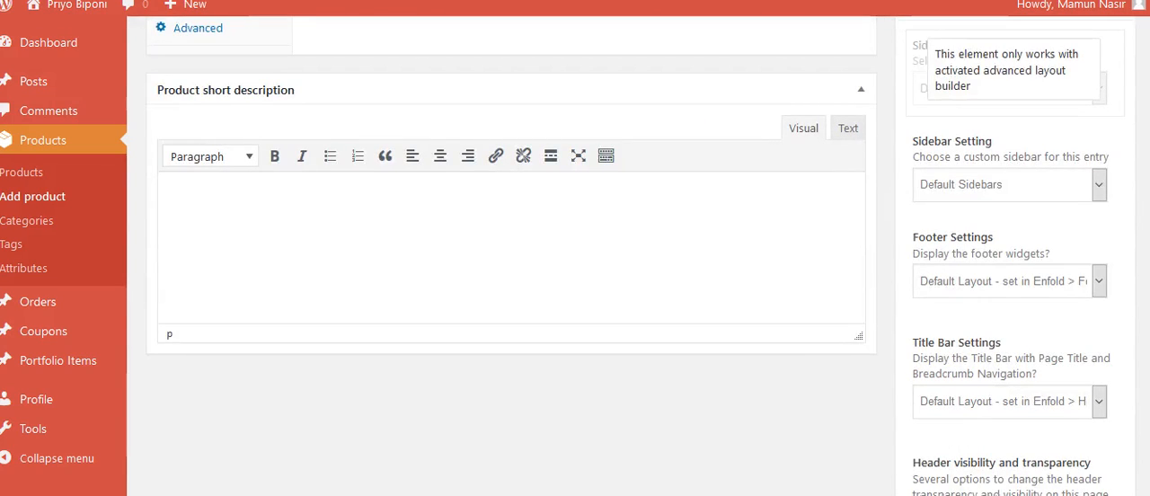
key("ctrl+v")
scroll(512, 269, "up", 3)
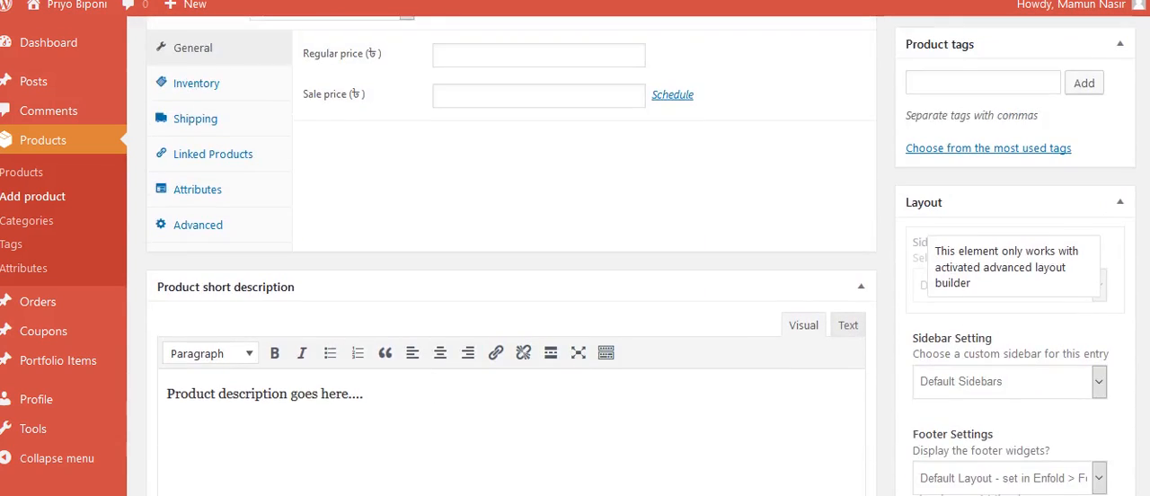
scroll(512, 270, "up", 6)
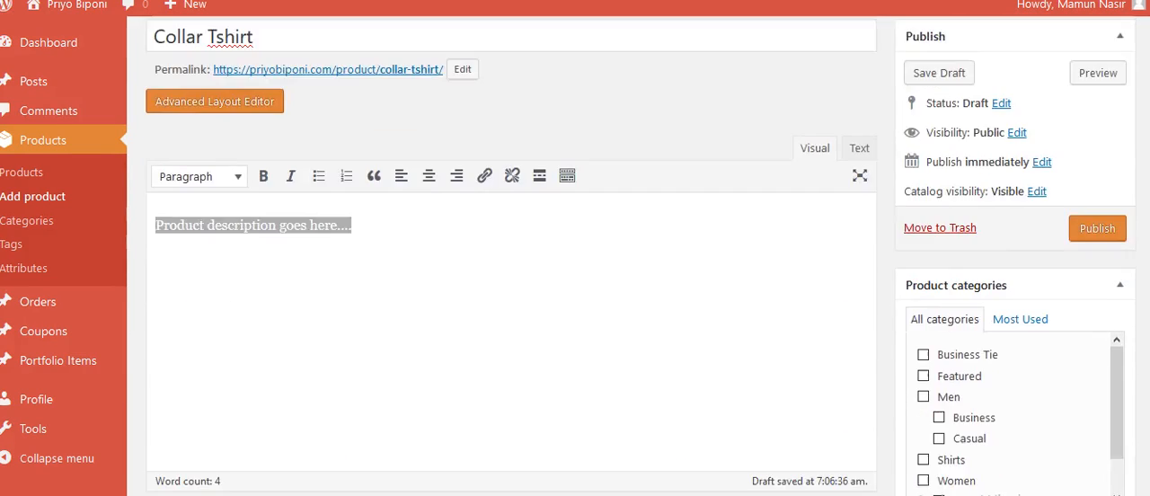
scroll(512, 269, "down", 5)
scroll(512, 269, "up", 4)
left_click(353, 178)
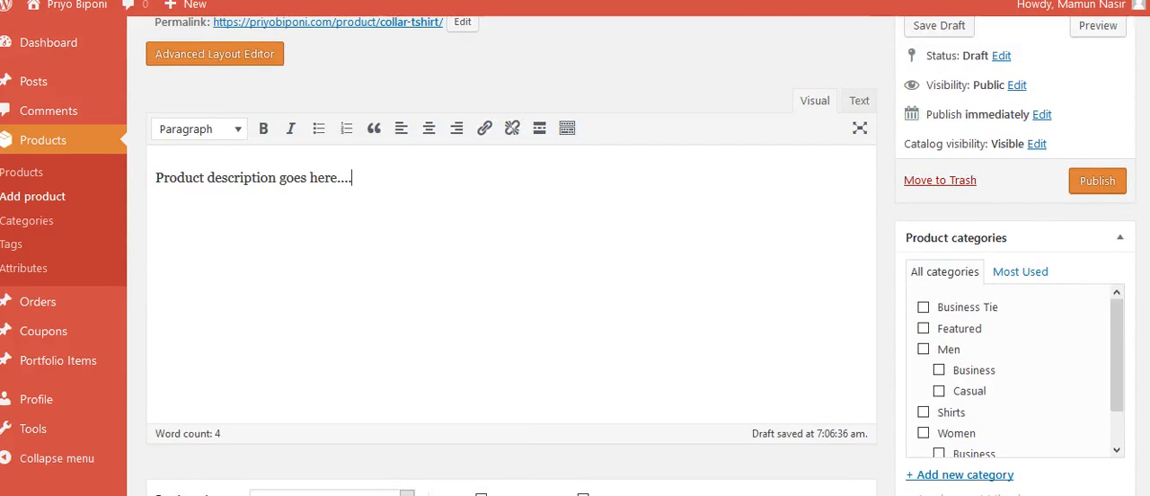
Step: Set the product's regular price to 700 in the general product data
scroll(512, 269, "down", 3)
scroll(512, 269, "down", 2)
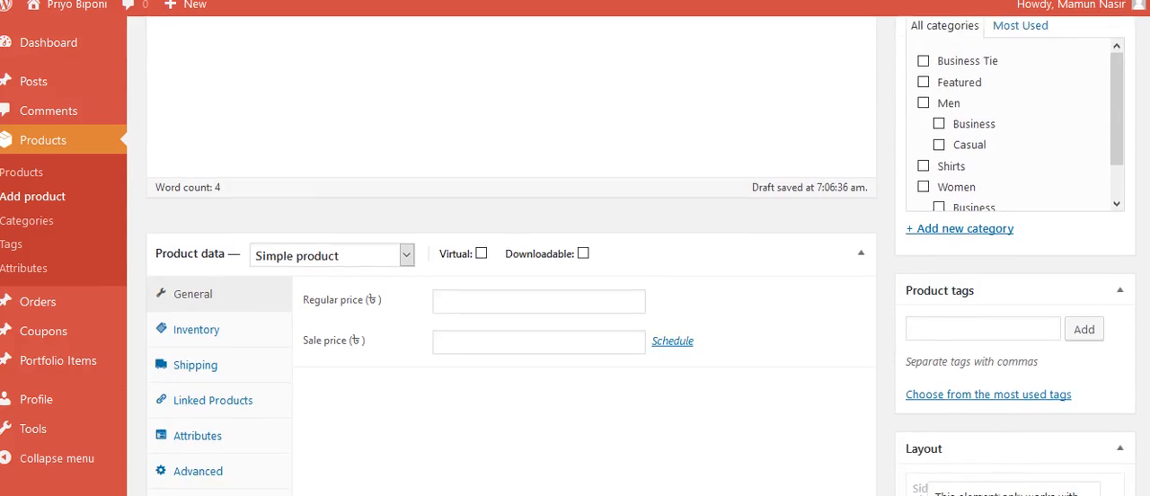
left_click(539, 252)
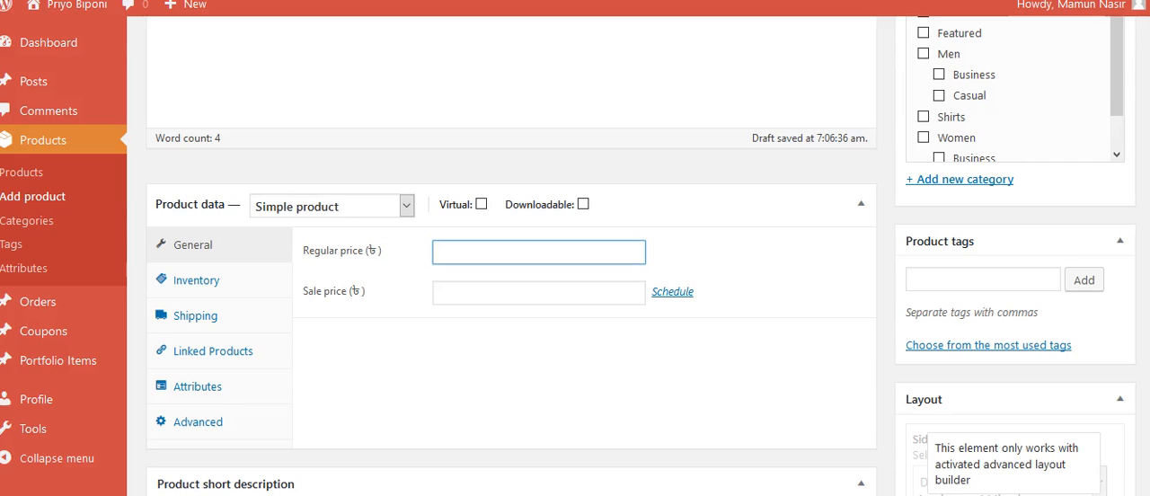
left_click(539, 293)
left_click(539, 253)
left_click(539, 293)
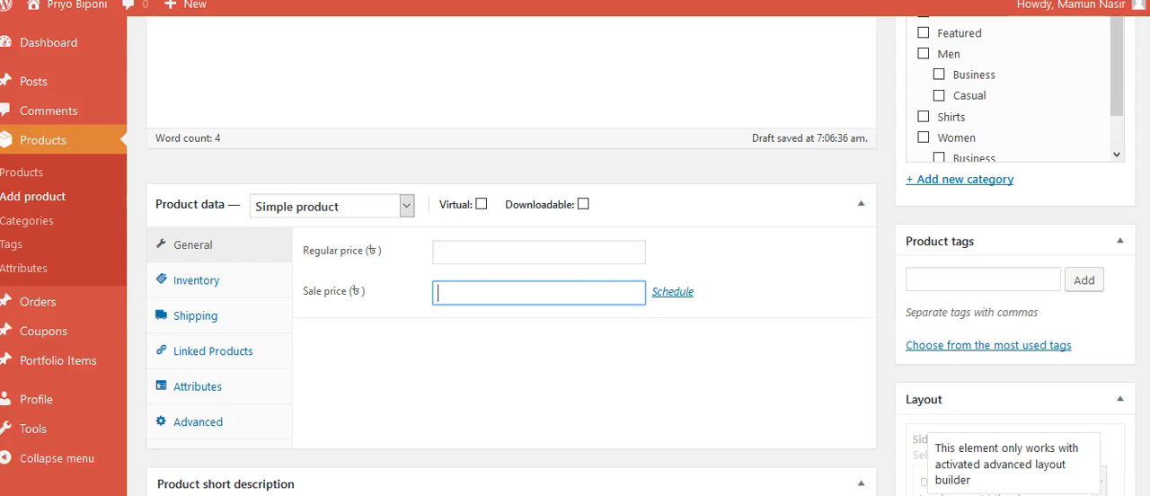
left_click(539, 252)
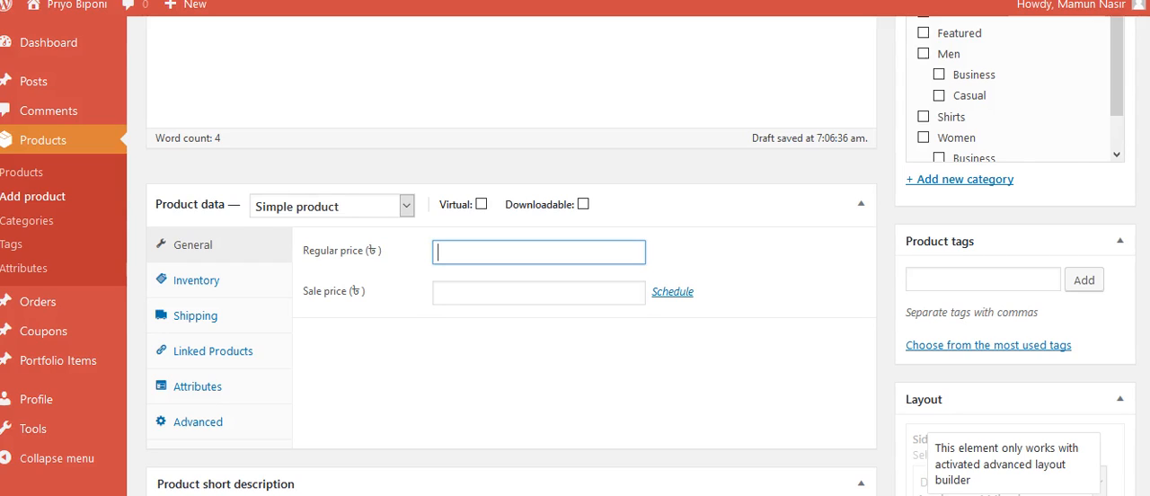
type("700")
left_click(575, 368)
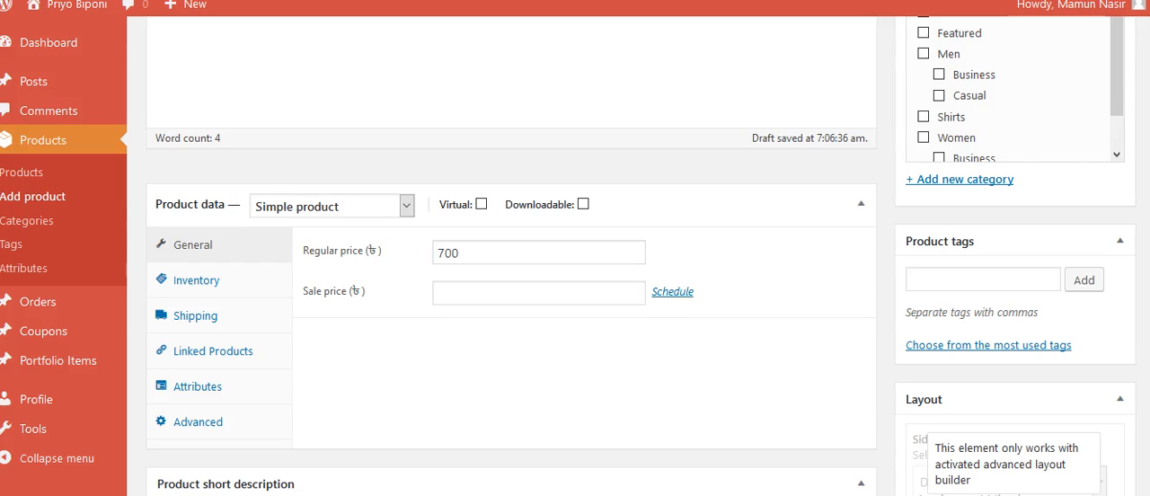
Step: Set the product's sale price to 550
left_click(521, 253)
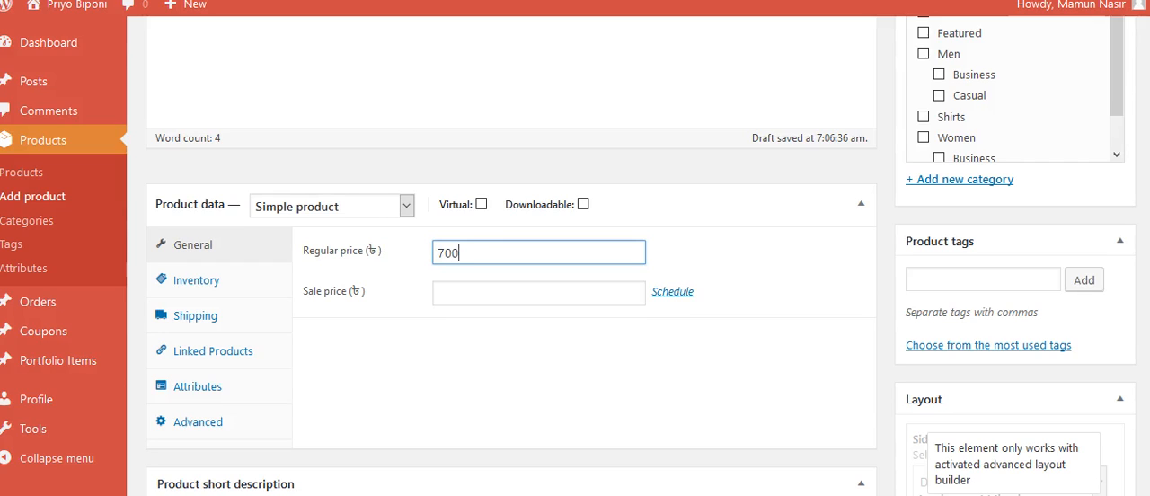
left_click(521, 292)
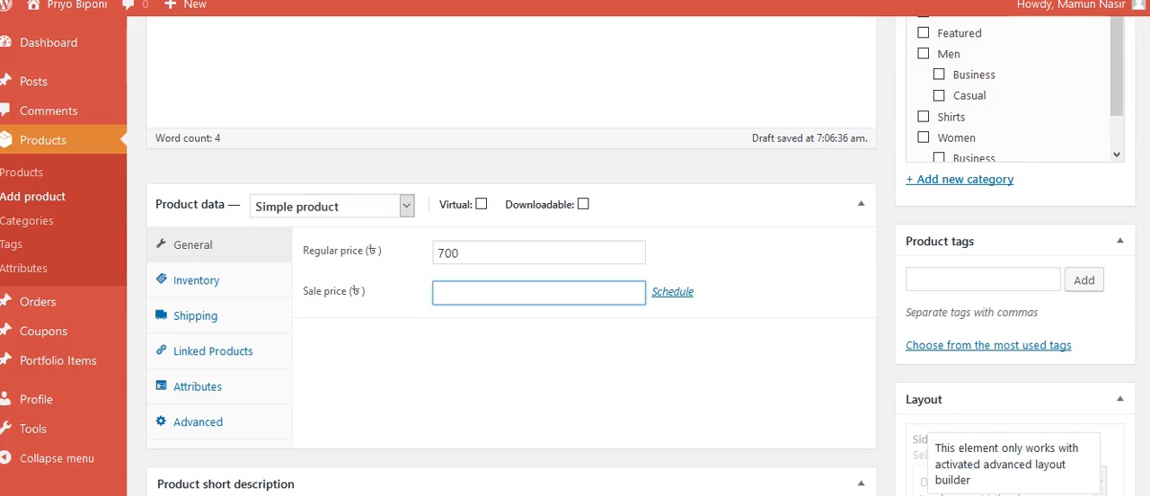
type("550")
Step: Review the rest of the product form down to the product gallery, and the list of existing product categories
scroll(642, 255, "down", 8)
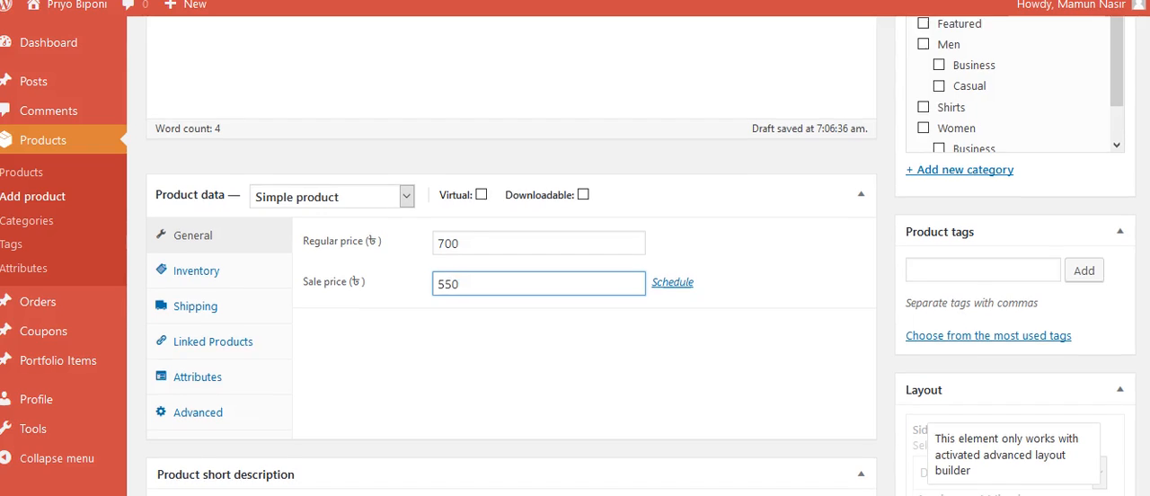
scroll(641, 255, "down", 2)
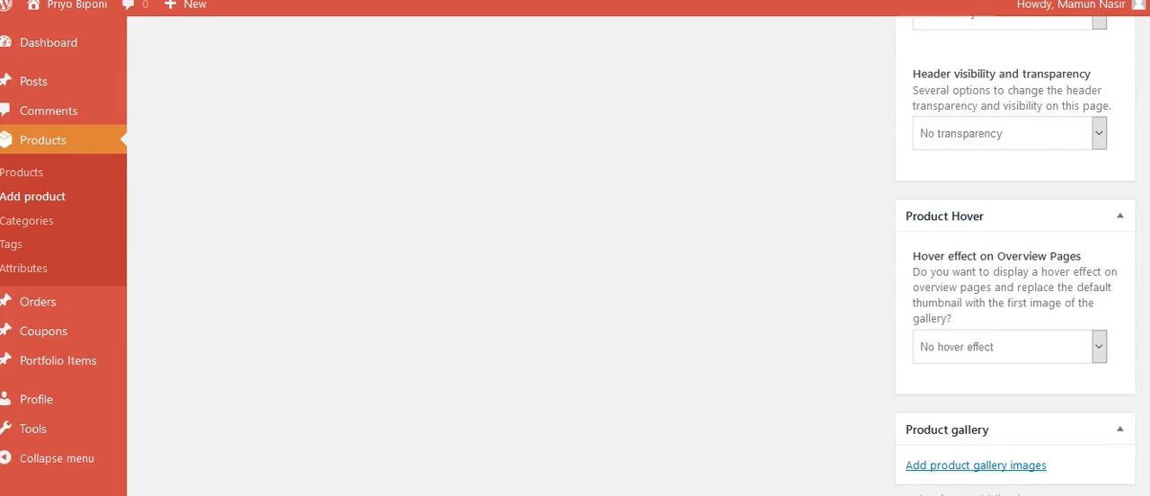
scroll(641, 255, "up", 10)
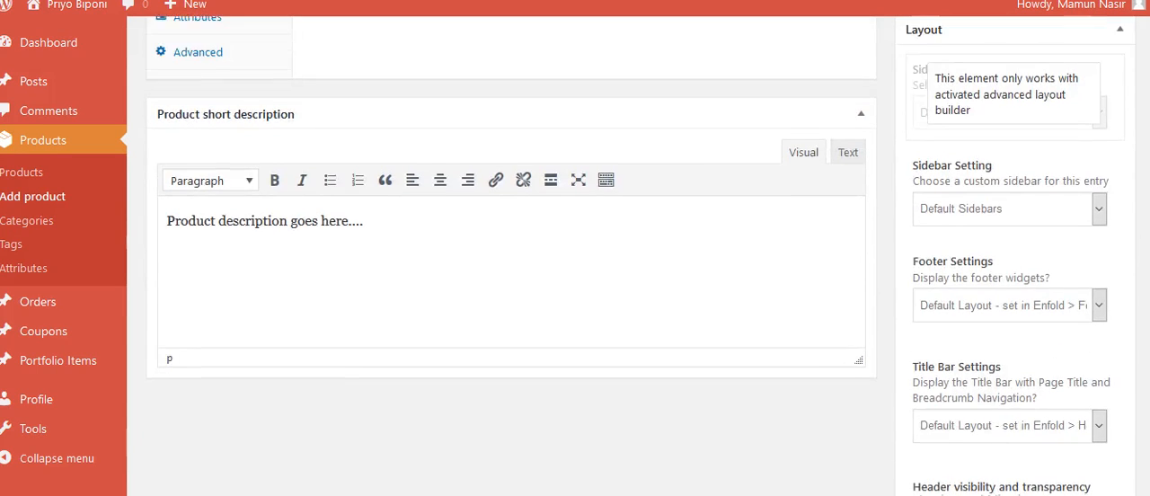
scroll(642, 255, "up", 5)
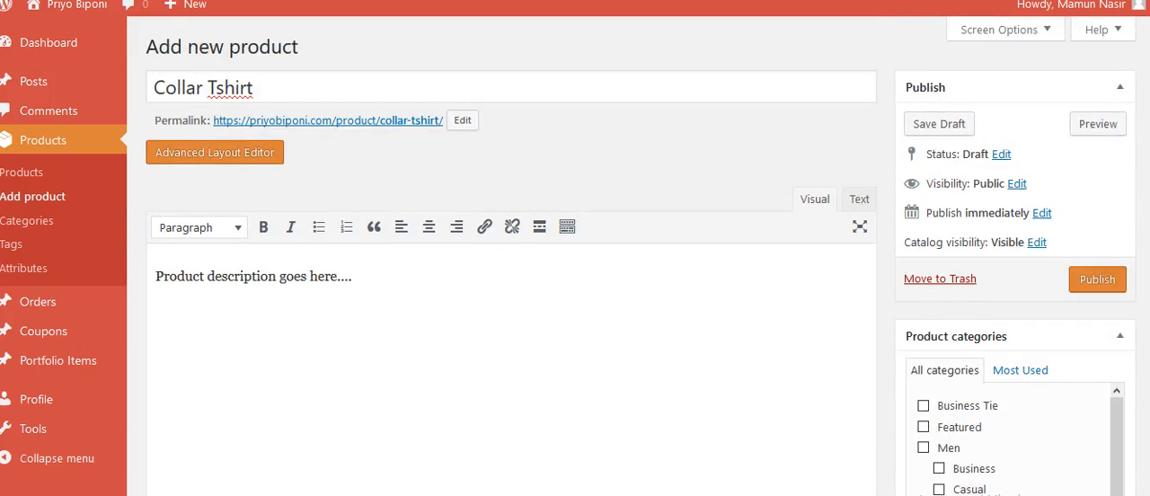
scroll(642, 255, "down", 1)
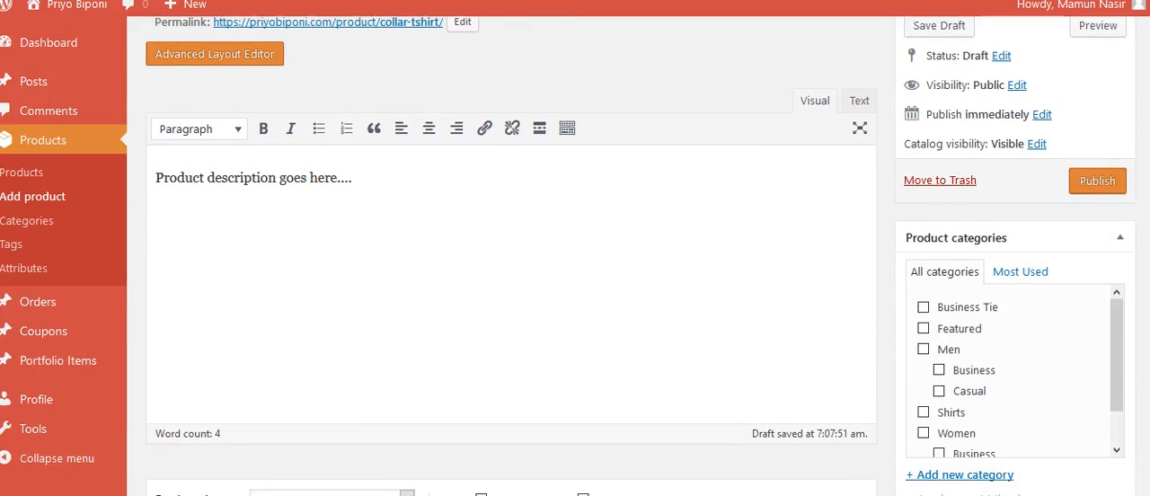
scroll(1008, 370, "down", 1)
scroll(641, 255, "up", 1)
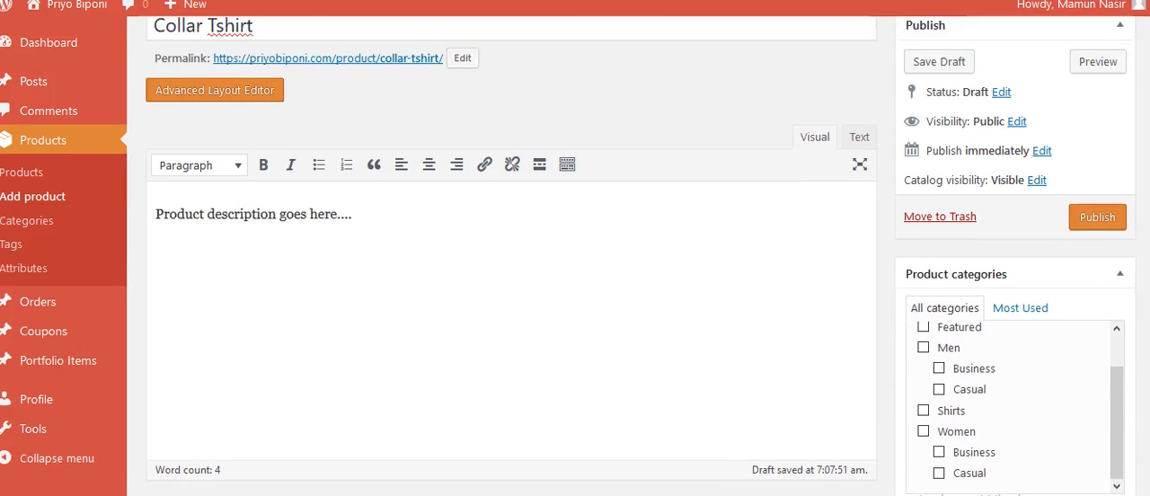
Step: Create a new product category named "Tshirt" without a parent and assign it to the product
scroll(641, 255, "down", 2)
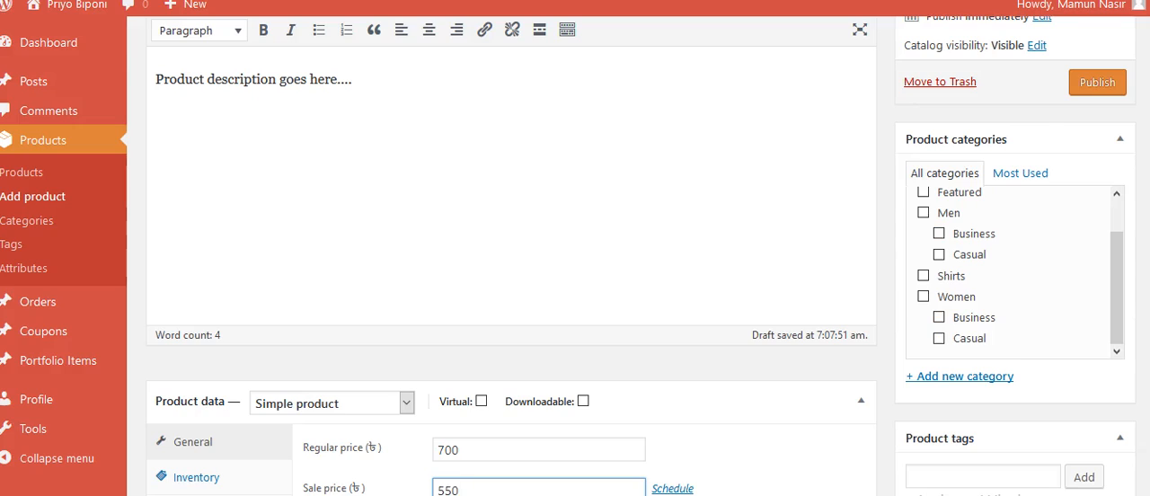
double_click(960, 377)
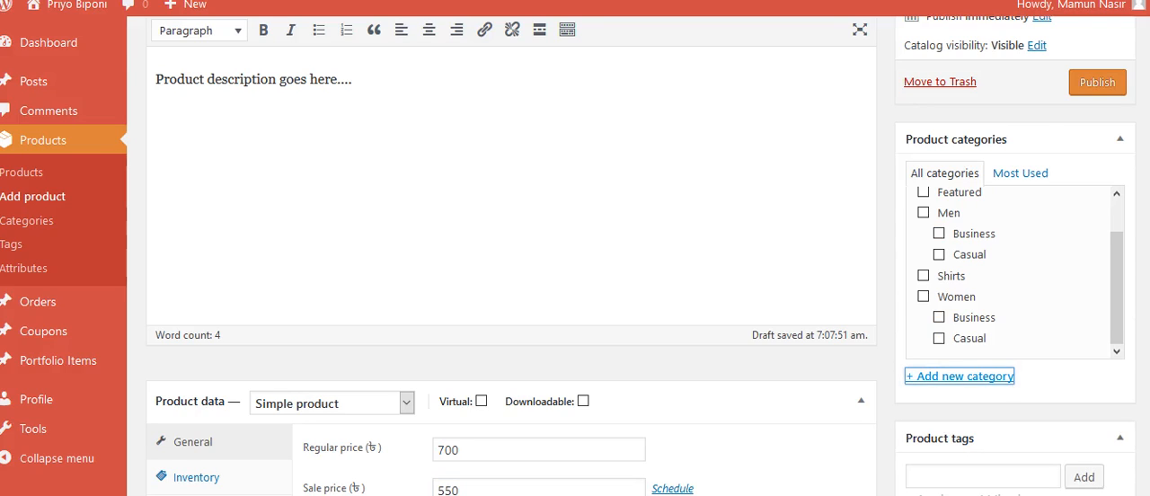
left_click(959, 376)
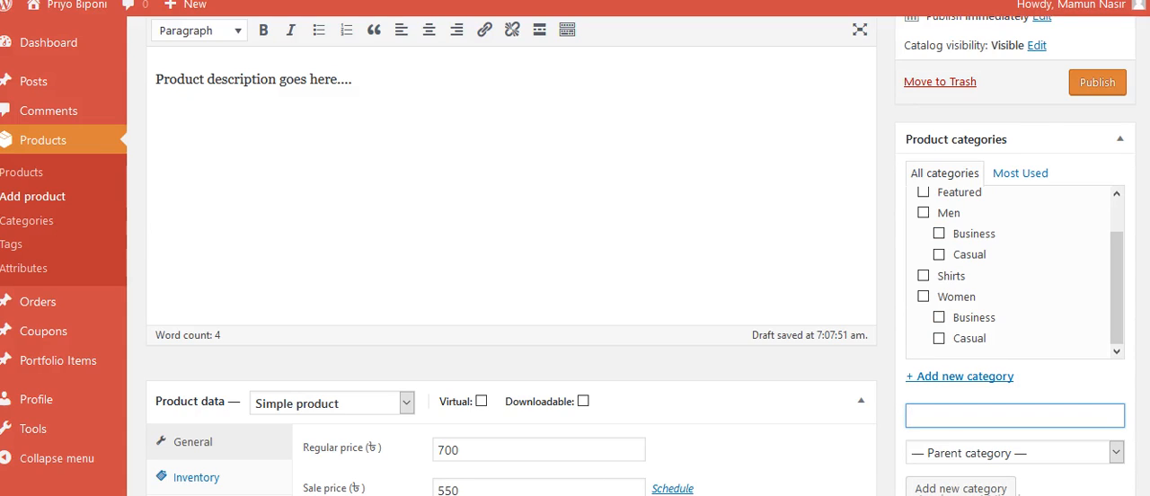
type("Tshirt")
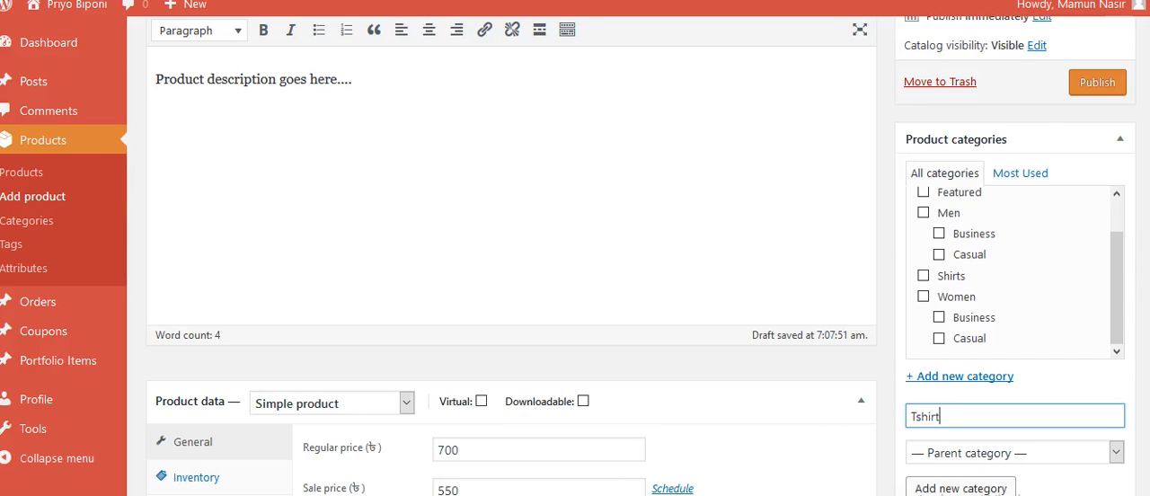
left_click(1013, 491)
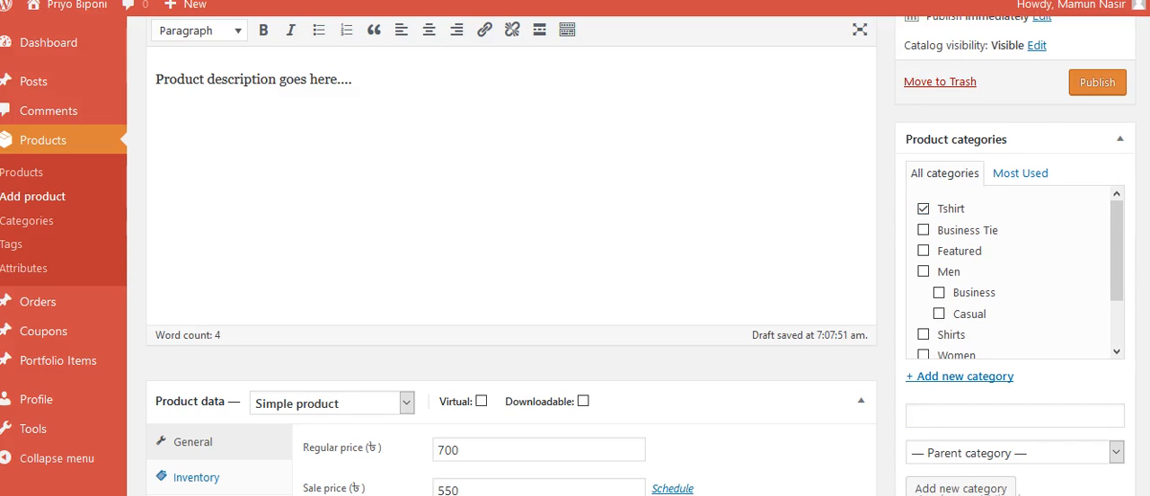
Step: Enter "tshirt, tees" as the product tags, separated by a comma
scroll(1015, 278, "down", 5)
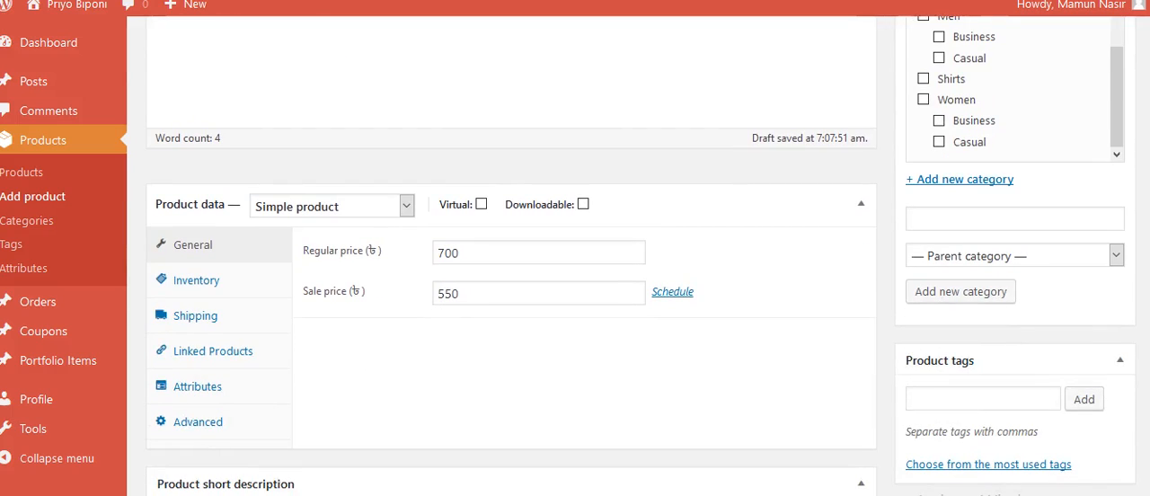
left_click(983, 399)
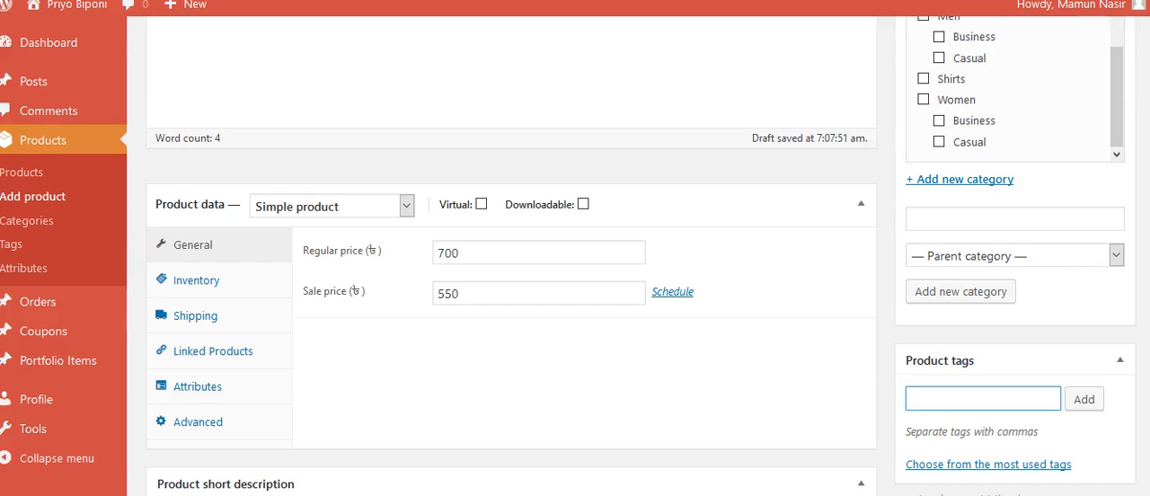
type("tshirt")
type(", tes")
key("BackSpace")
type("es")
type(",")
scroll(925, 364, "down", 2)
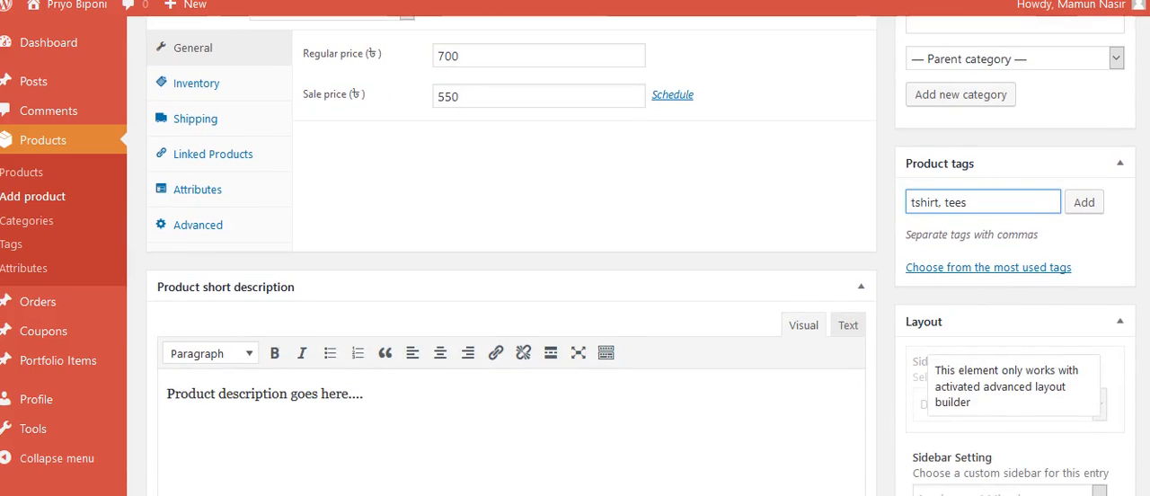
Step: Examine the product's layout, sidebar, footer, title bar, header and hover effect settings down to the product gallery
scroll(1013, 388, "down", 1)
scroll(1013, 388, "down", 1)
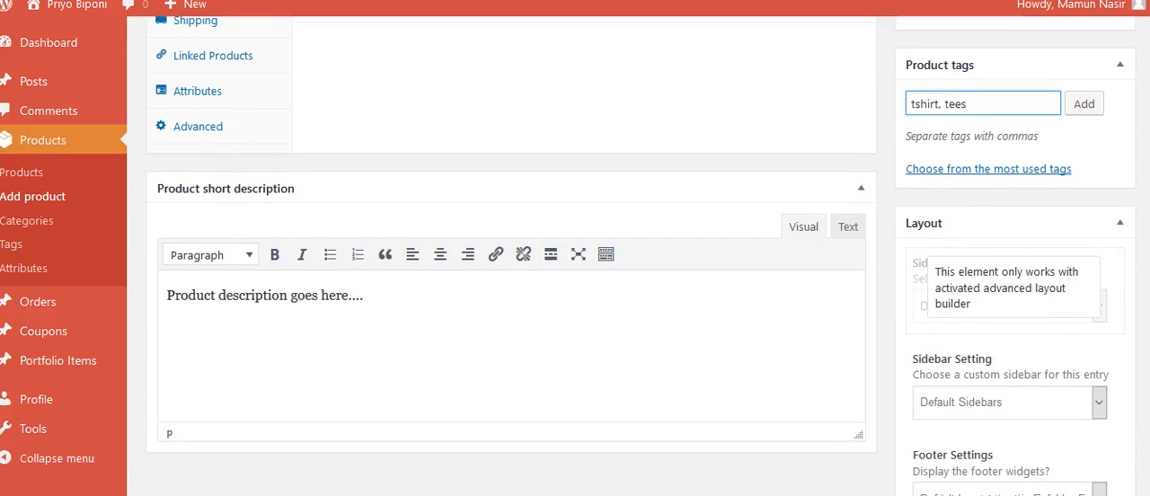
scroll(1013, 388, "down", 2)
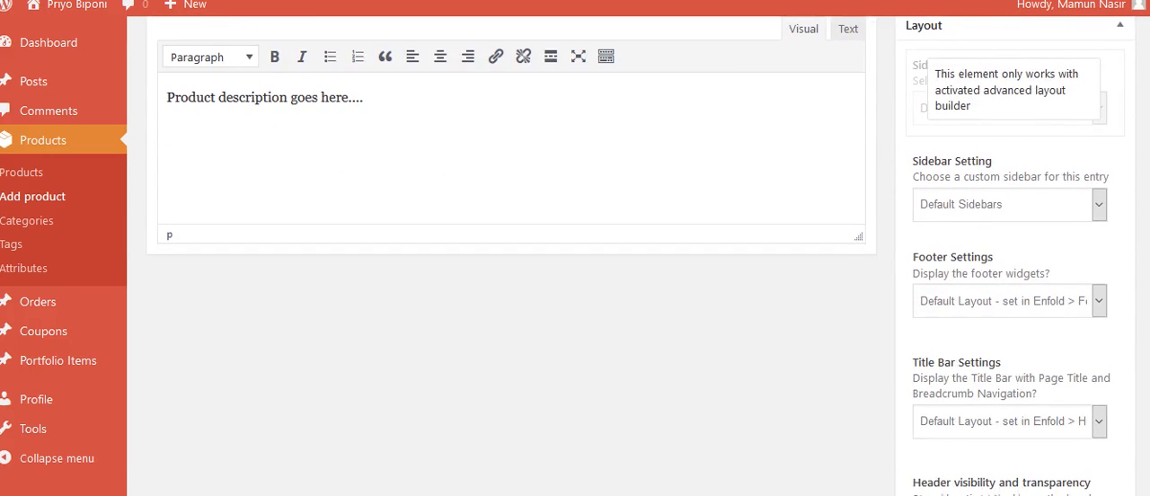
scroll(1013, 389, "down", 3)
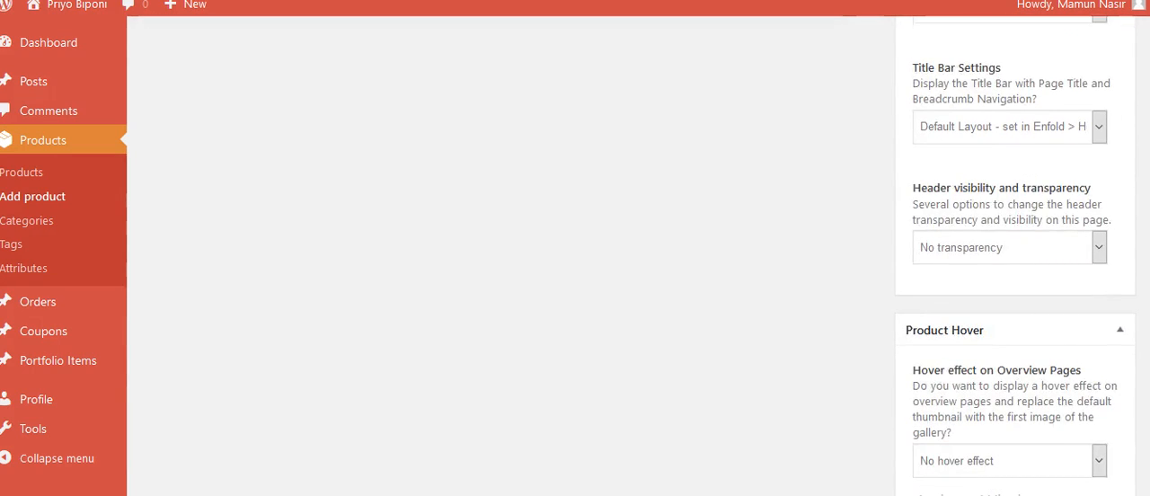
scroll(1013, 388, "down", 1)
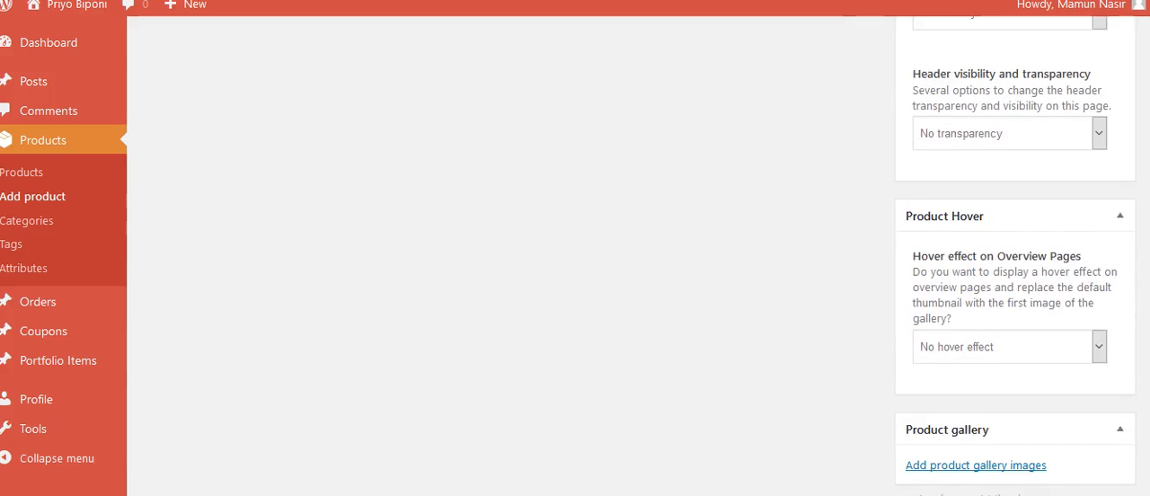
scroll(575, 270, "up", 15)
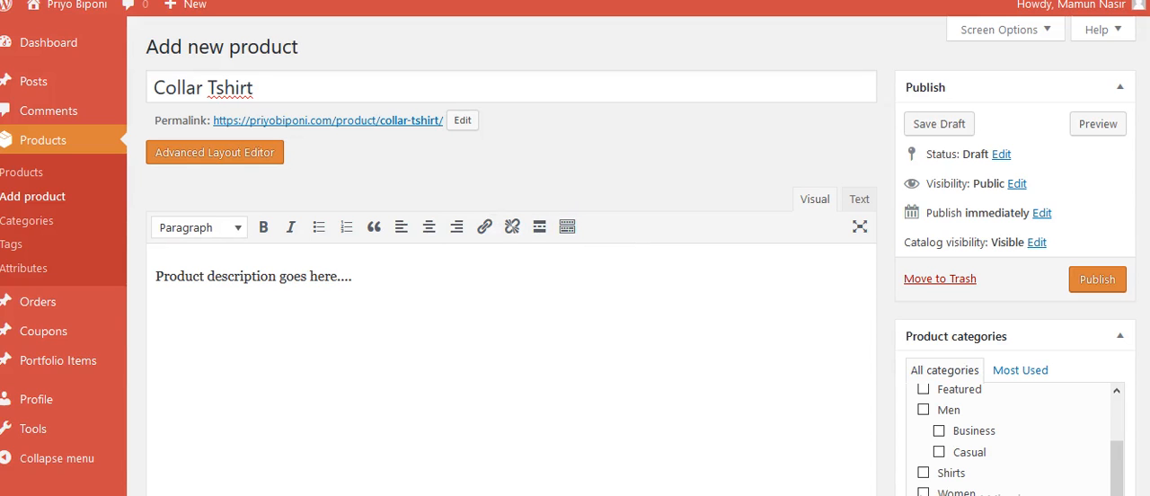
Step: Review the completed product form, checking the title, description, prices, short description, categories and tags
scroll(1002, 431, "down", 5)
scroll(1001, 431, "down", 2)
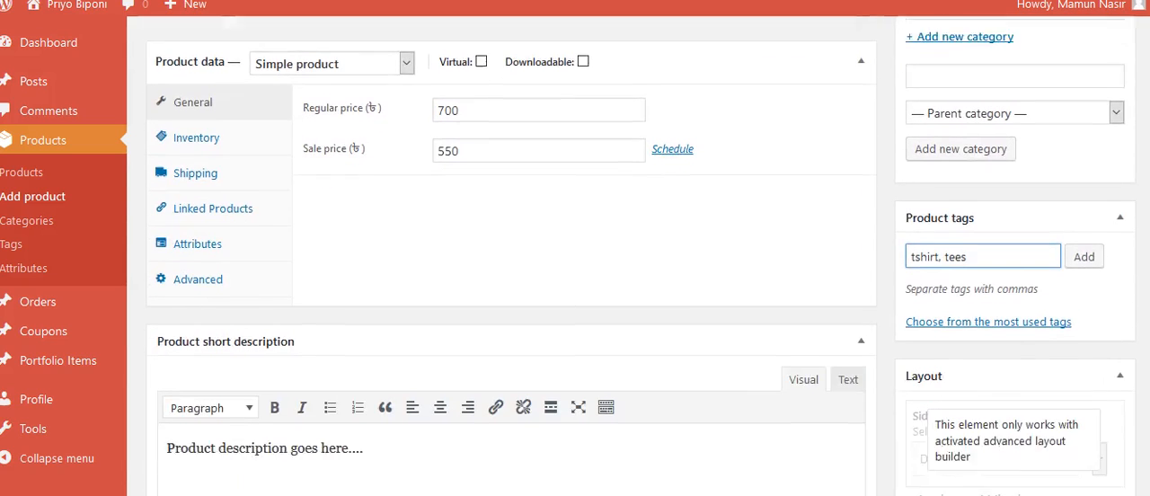
scroll(575, 270, "down", 1)
scroll(575, 270, "up", 1)
scroll(575, 270, "down", 1)
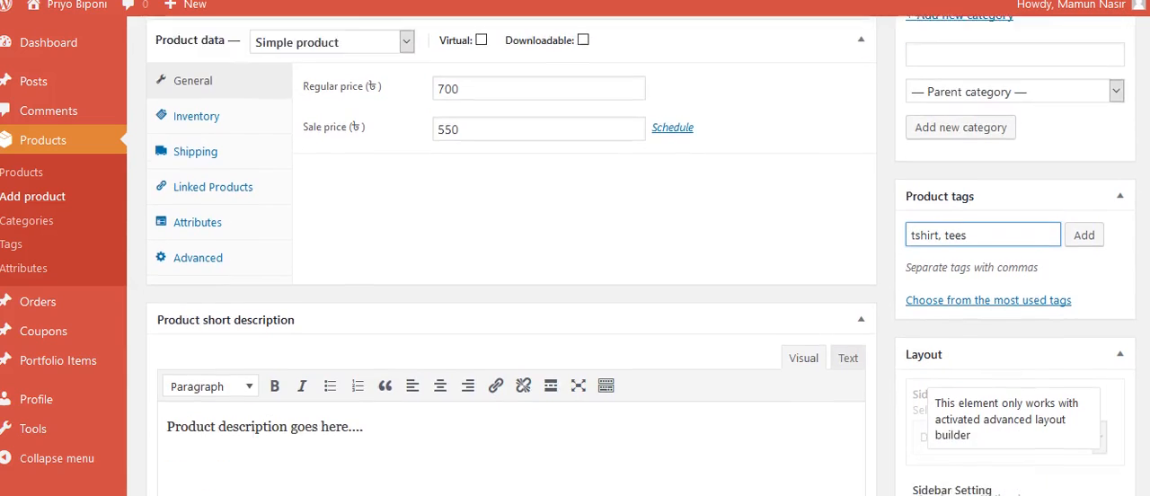
scroll(575, 270, "down", 1)
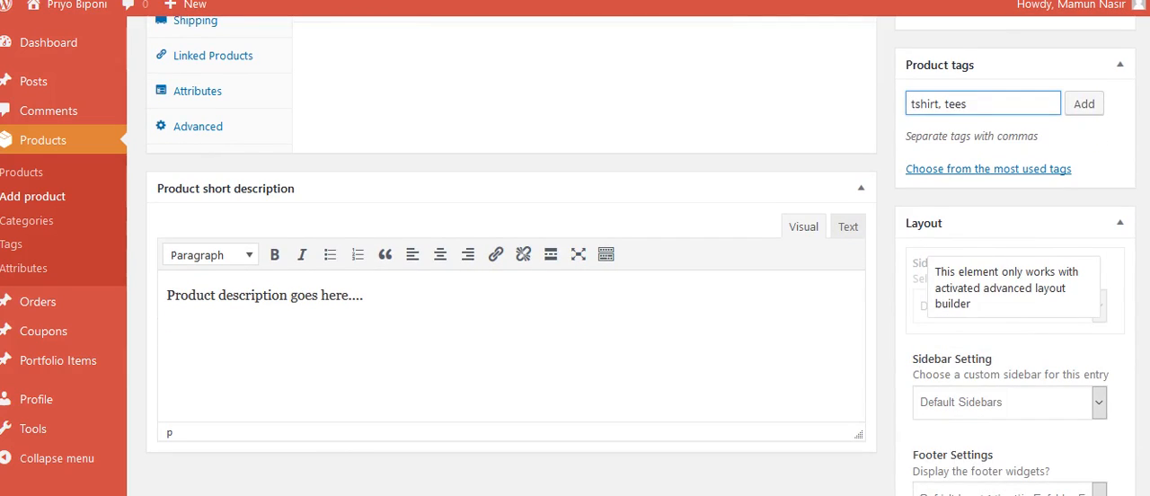
scroll(574, 269, "down", 5)
scroll(575, 269, "up", 10)
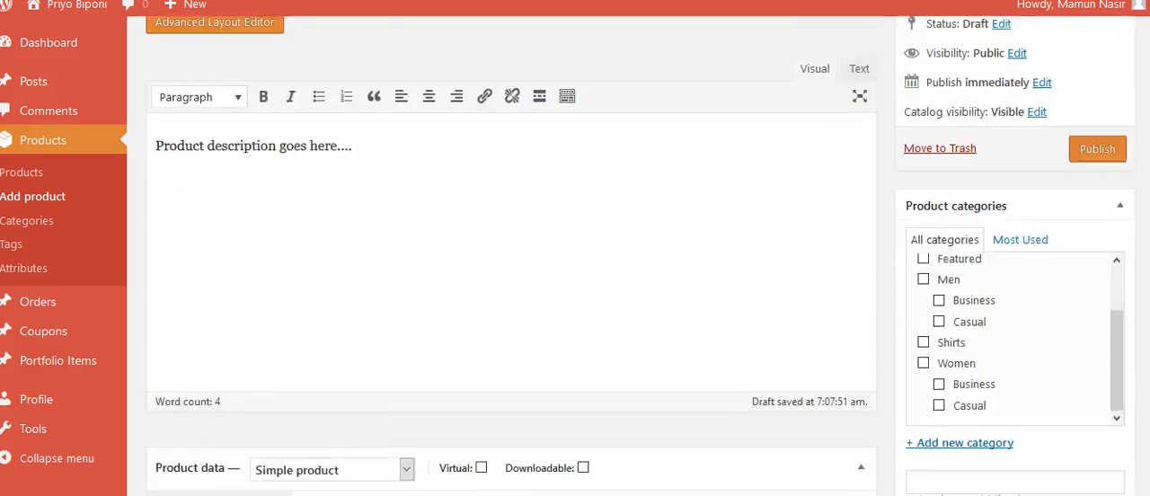
scroll(575, 270, "up", 2)
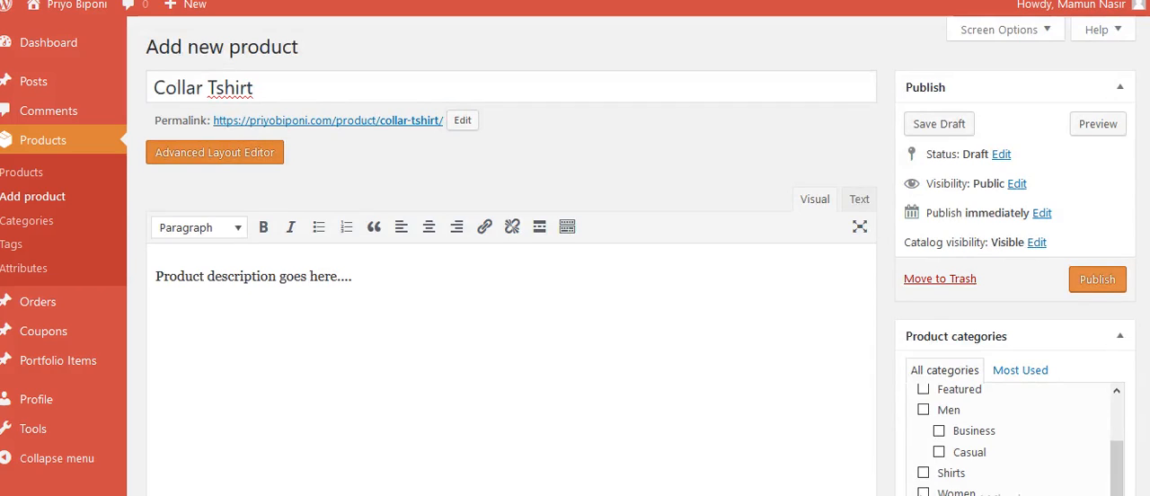